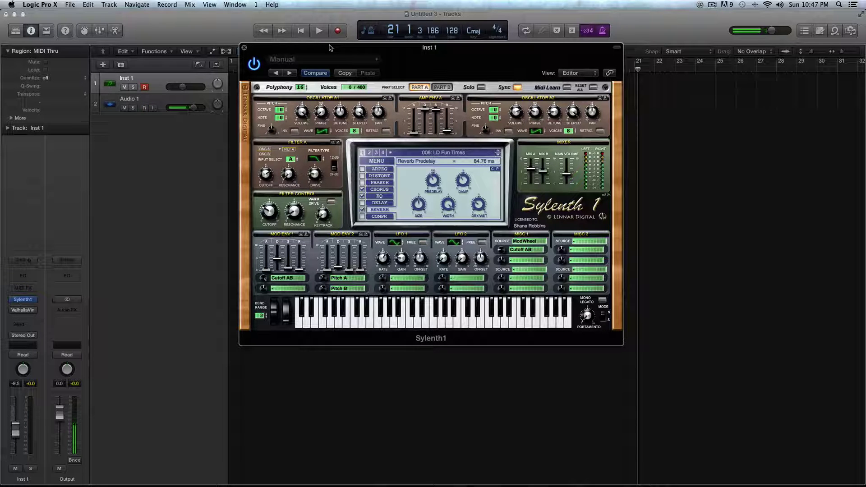
Step: Shift the Sylenth1 'Inst 1' window down and to the right, keeping the reverb panel visible
drag(330, 48, 346, 70)
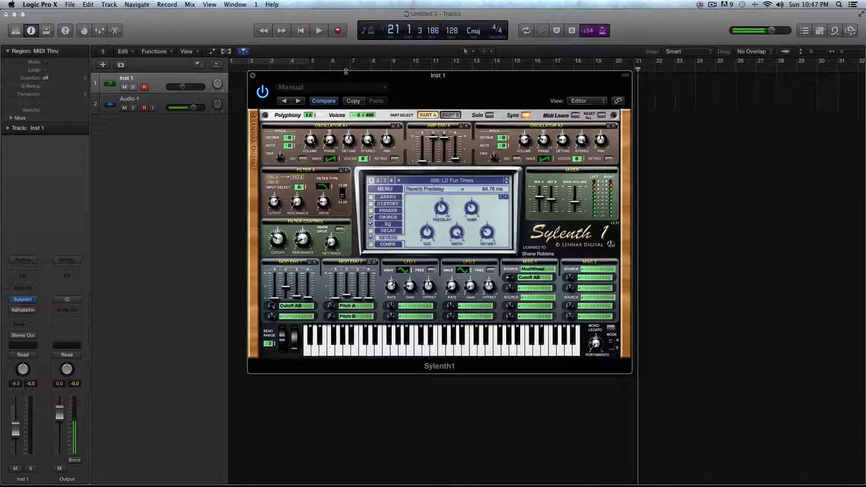
Step: Bring Sylenth1's Reverb Predelay from 97.14 ms down to 81.90 ms, repositioning the window
click(374, 21)
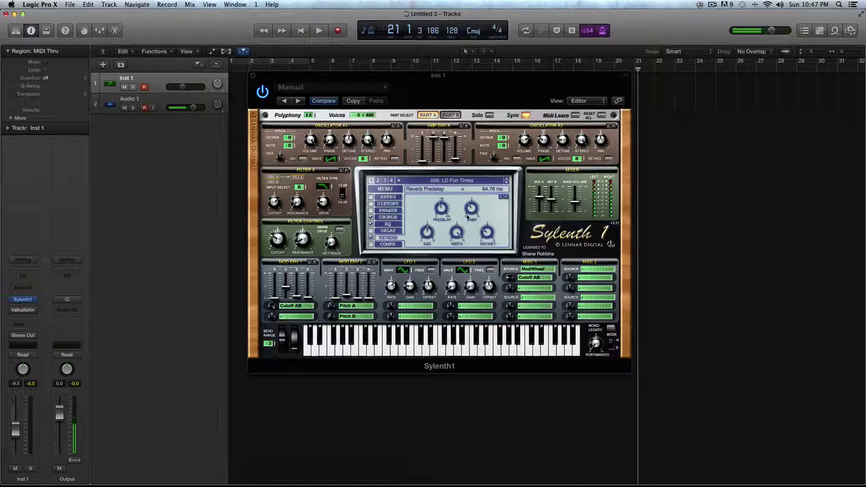
click(442, 210)
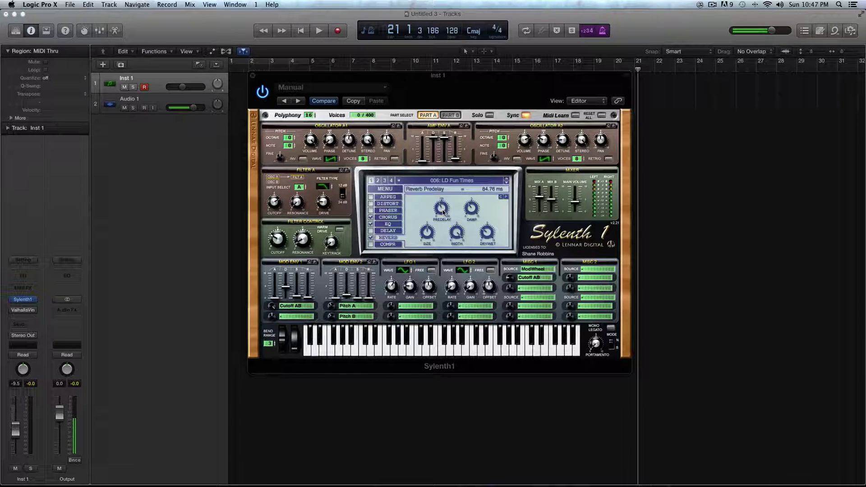
drag(442, 210, 443, 208)
drag(442, 208, 443, 227)
drag(328, 75, 372, 86)
drag(481, 221, 493, 217)
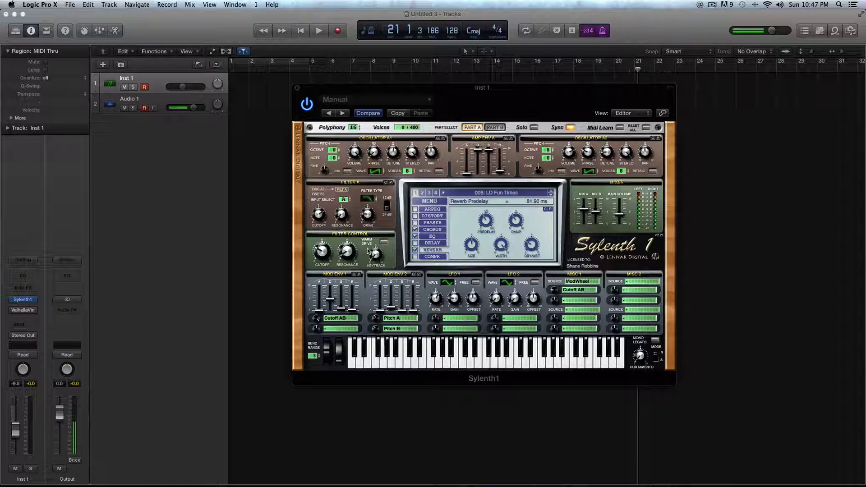
Step: Toggle Sylenth1's delay Sync off, set Delay L to 0.451 s, re-enable Sync, and return to Reverb
click(423, 244)
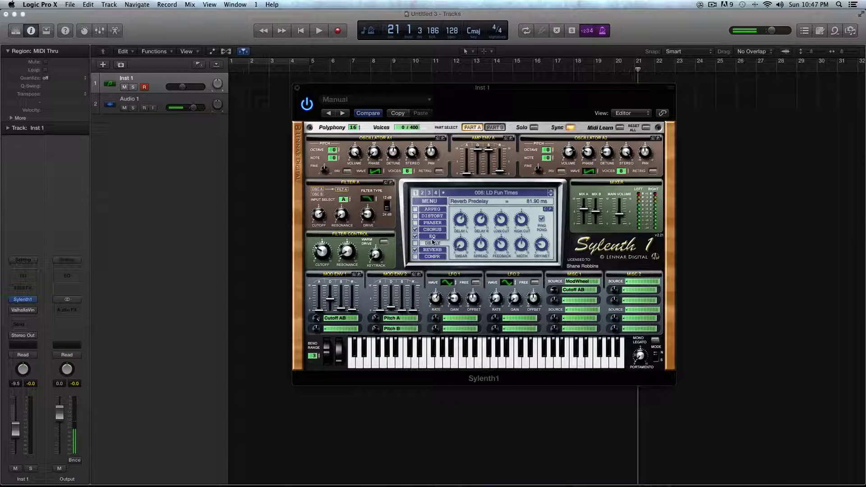
click(570, 127)
drag(463, 226, 462, 208)
click(570, 127)
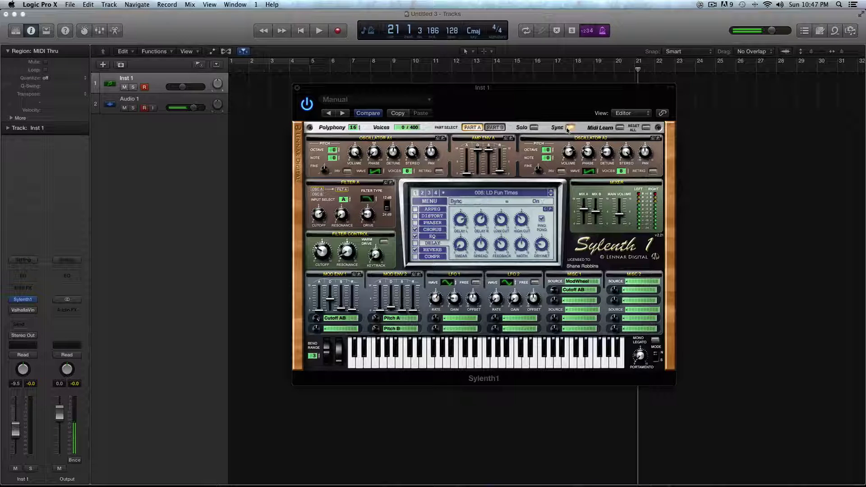
click(433, 249)
mouse_move(490, 225)
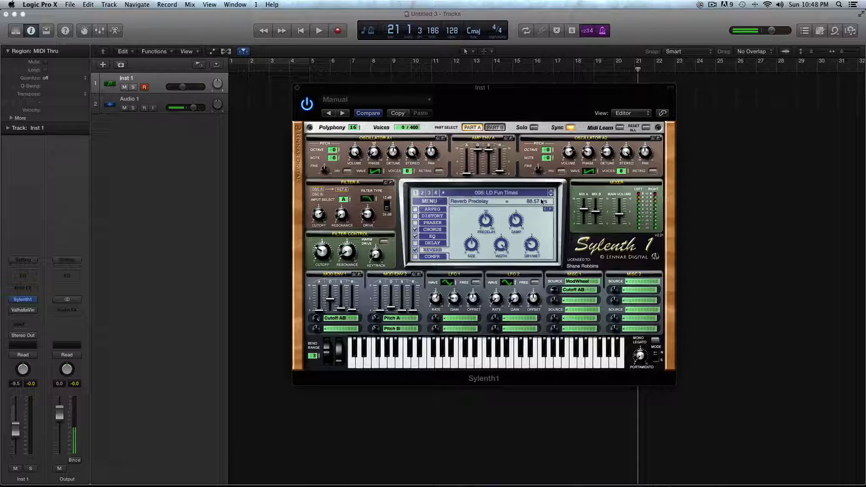
click(433, 243)
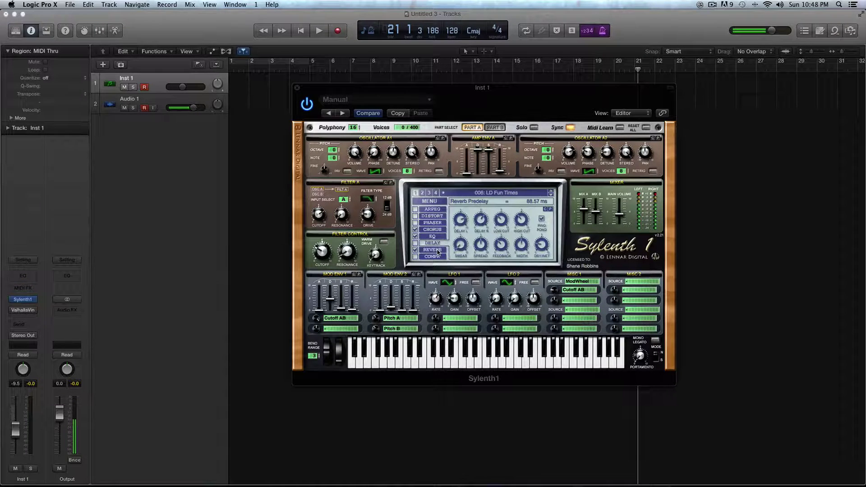
click(437, 250)
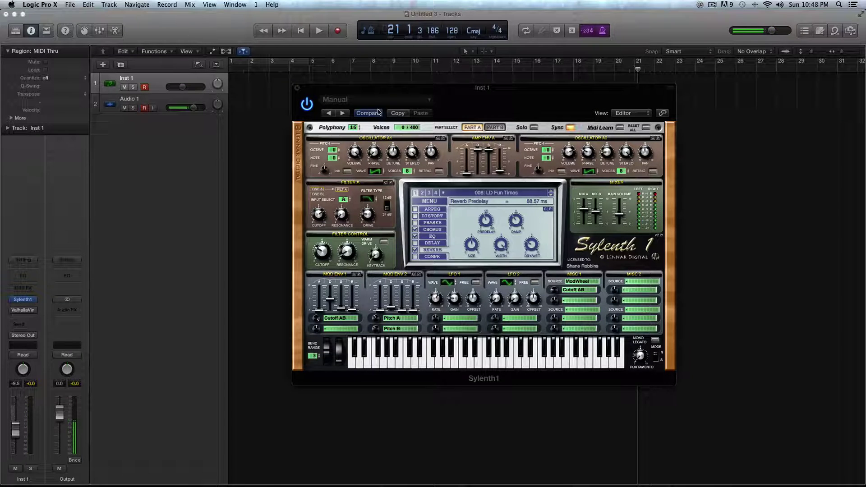
drag(338, 87, 346, 88)
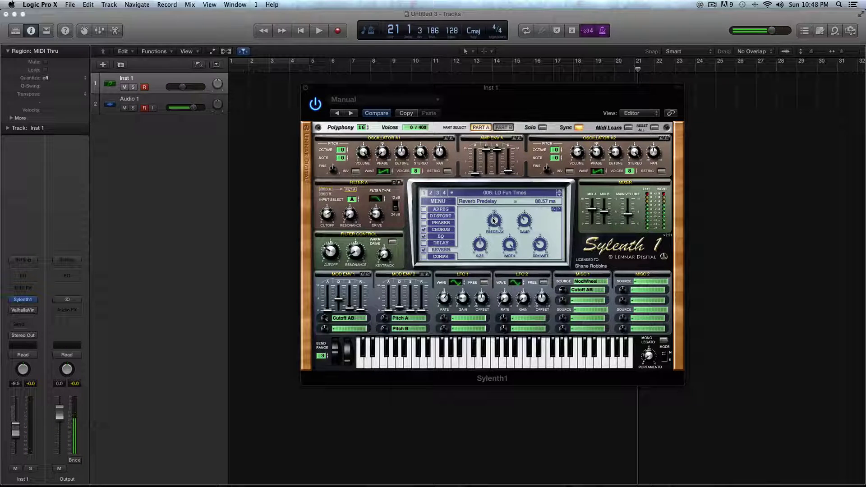
mouse_move(482, 246)
mouse_move(536, 248)
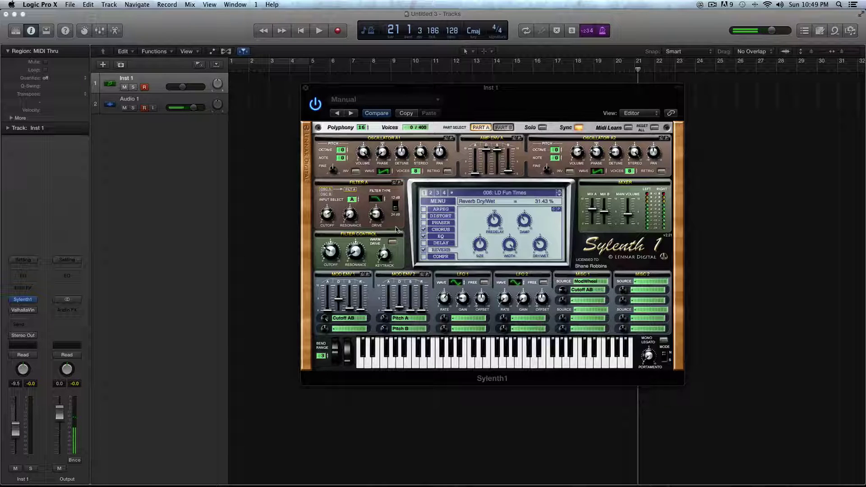
Step: Scroll and drag Sylenth1's Reverb Predelay from 88.57 ms down to 58.10 ms
click(495, 225)
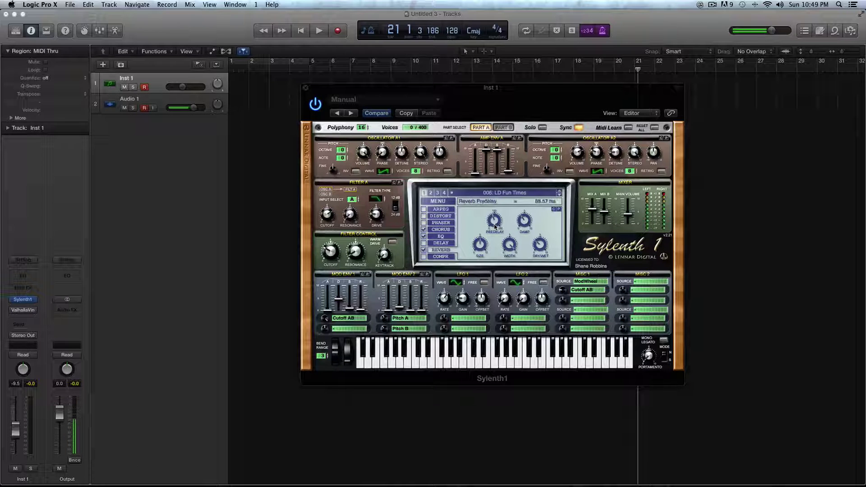
scroll(495, 227, up, 1)
scroll(494, 225, down, 2)
drag(495, 216, 497, 232)
scroll(495, 230, down, 3)
drag(494, 225, 493, 223)
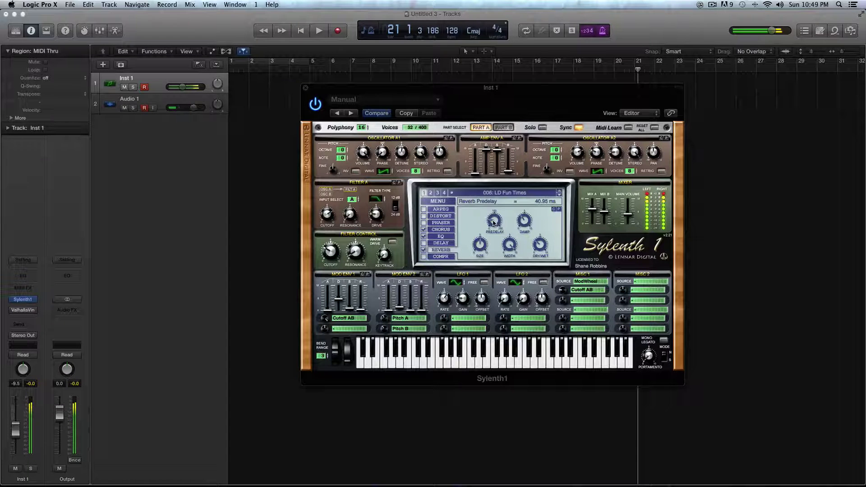
scroll(494, 222, up, 2)
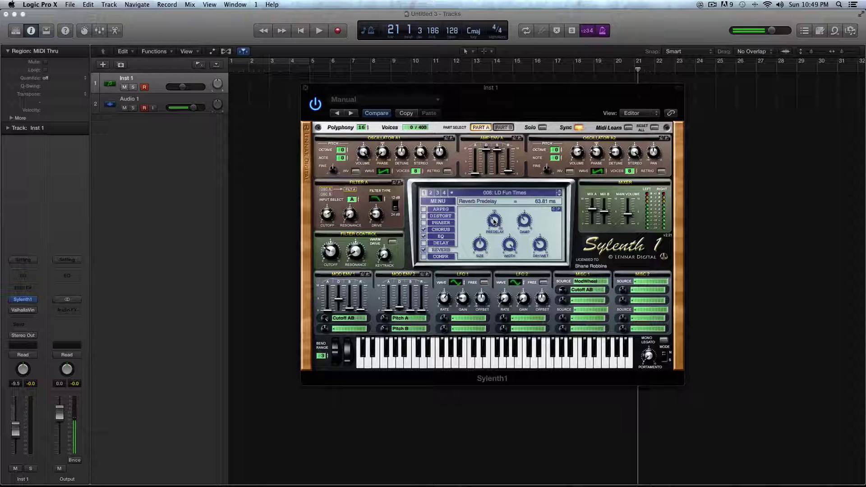
scroll(494, 221, down, 1)
scroll(494, 224, down, 1)
scroll(501, 219, up, 1)
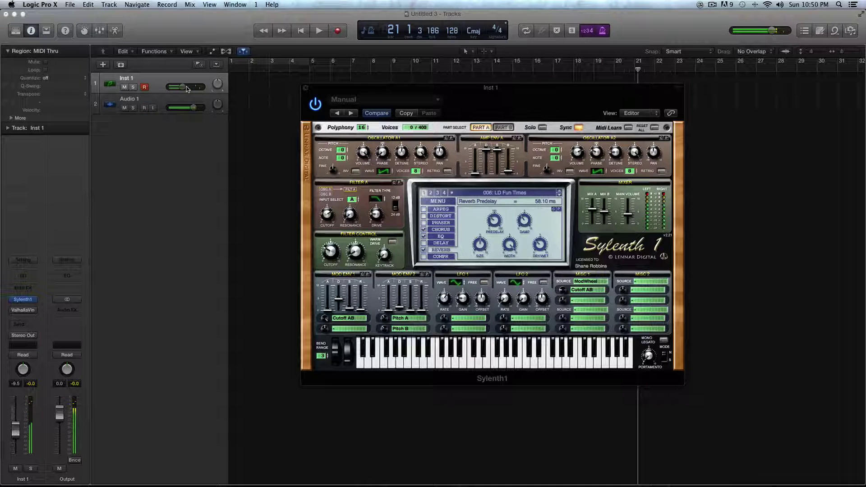
Step: Play and stop the track, raise the Reverb Predelay to about 79 ms, then play again
key(space)
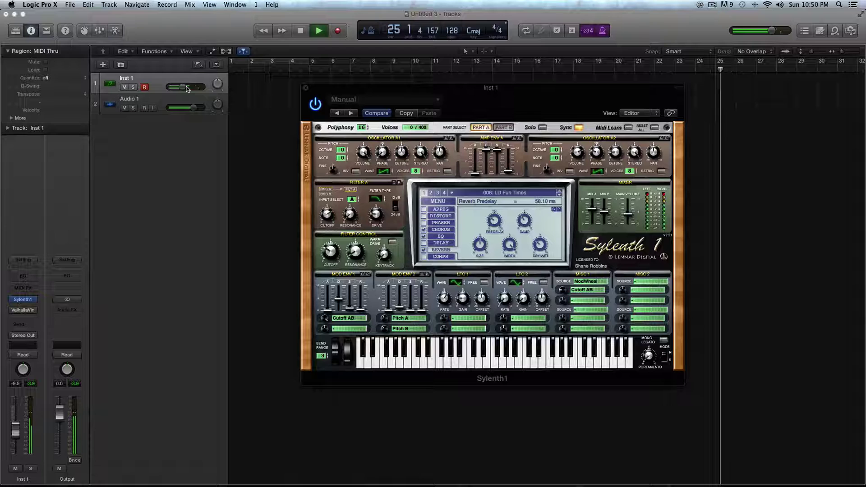
key(space)
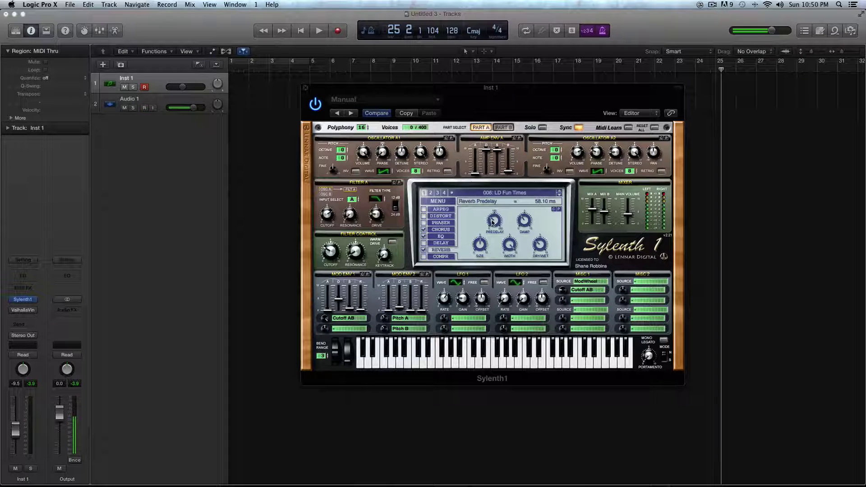
drag(492, 222, 494, 216)
key(space)
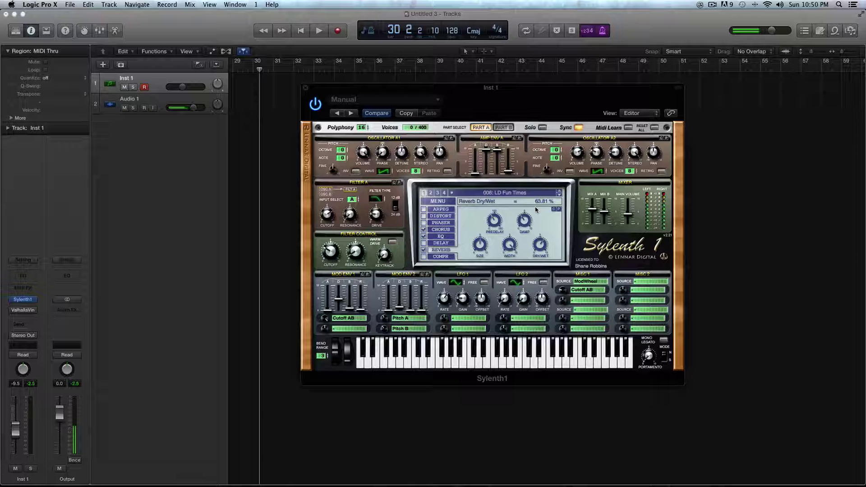
Step: Play and stop the track, then turn the reverb Dry/Wet down to 38.10%
key(space)
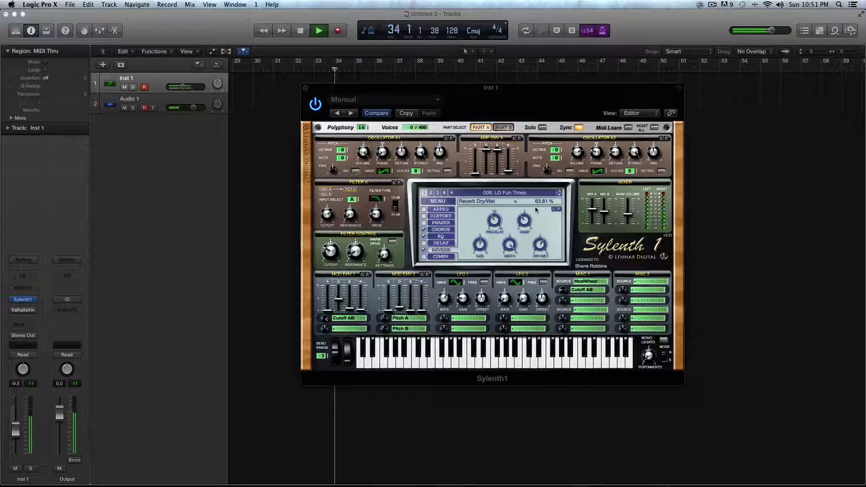
key(space)
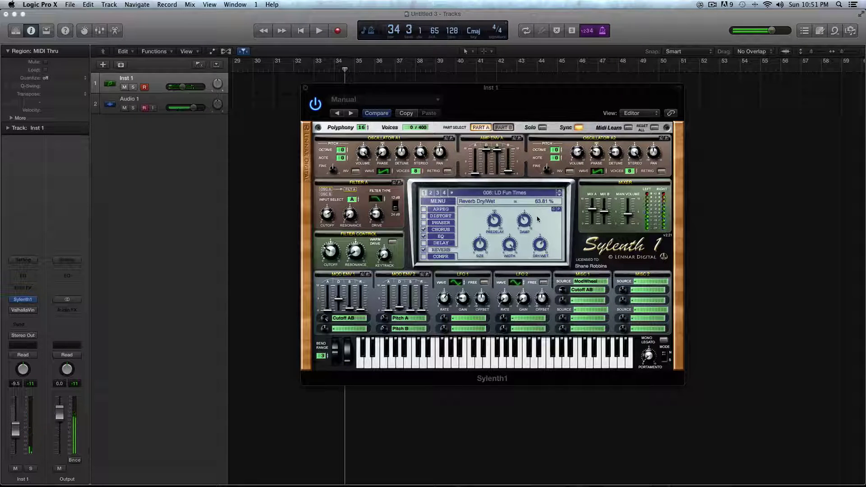
drag(540, 255, 541, 271)
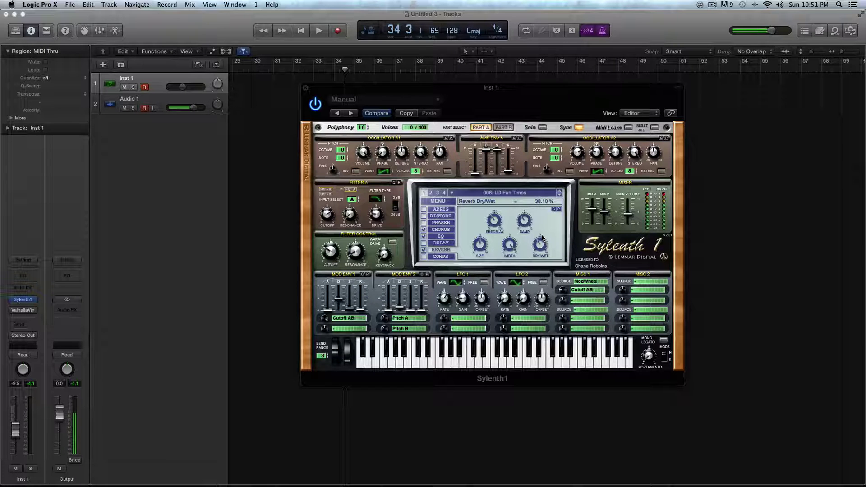
mouse_move(498, 224)
Step: Sweep Sylenth1's Reverb Predelay up to 200 ms and back down to about 126 ms
drag(498, 225, 497, 217)
click(536, 244)
click(495, 221)
drag(495, 221, 494, 170)
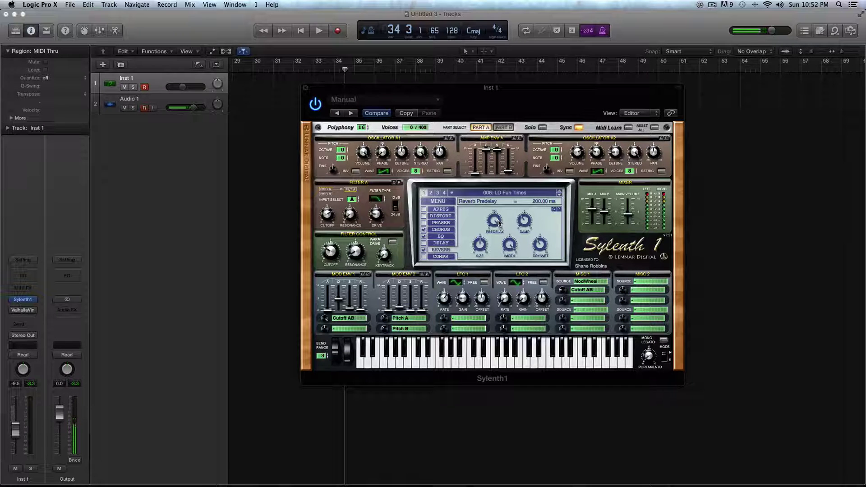
drag(499, 222, 503, 265)
scroll(494, 219, up, 5)
drag(498, 224, 495, 252)
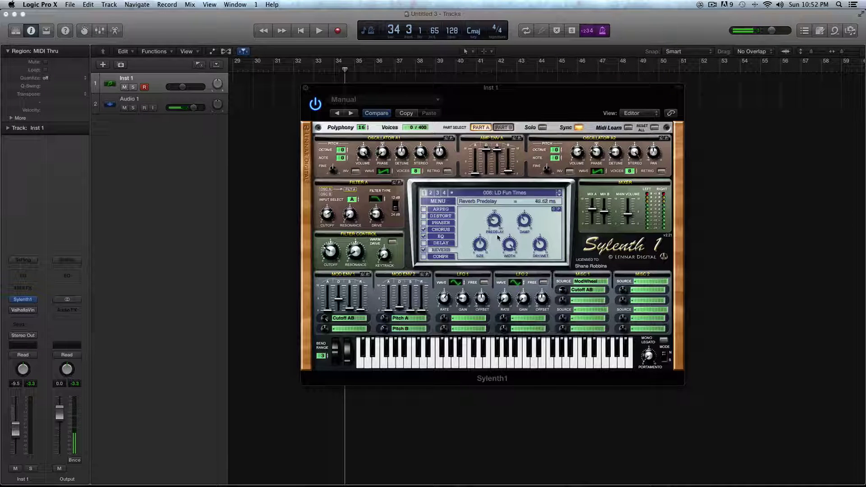
Step: Drop the pre-delay to about 58 ms, cut Dry/Wet to 20.48%, and open ValhallaVintageVerb
mouse_move(499, 224)
mouse_down()
mouse_move(498, 248)
mouse_move(499, 228)
mouse_up()
drag(543, 250, 541, 258)
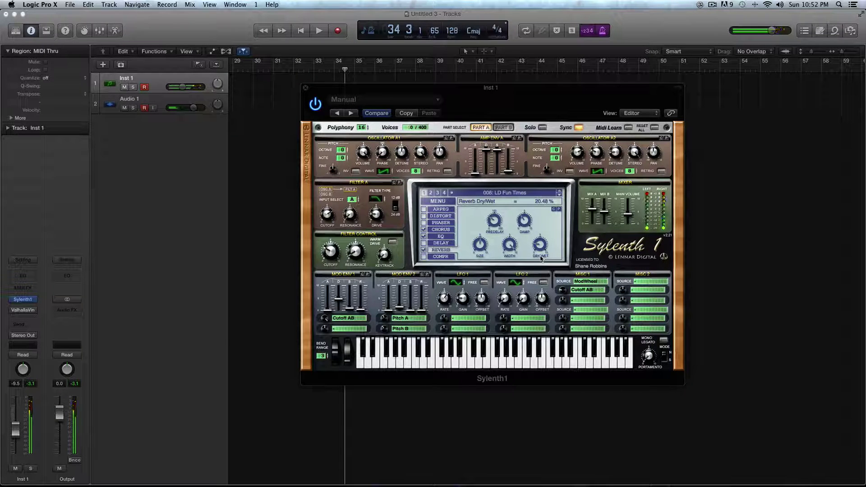
click(10, 311)
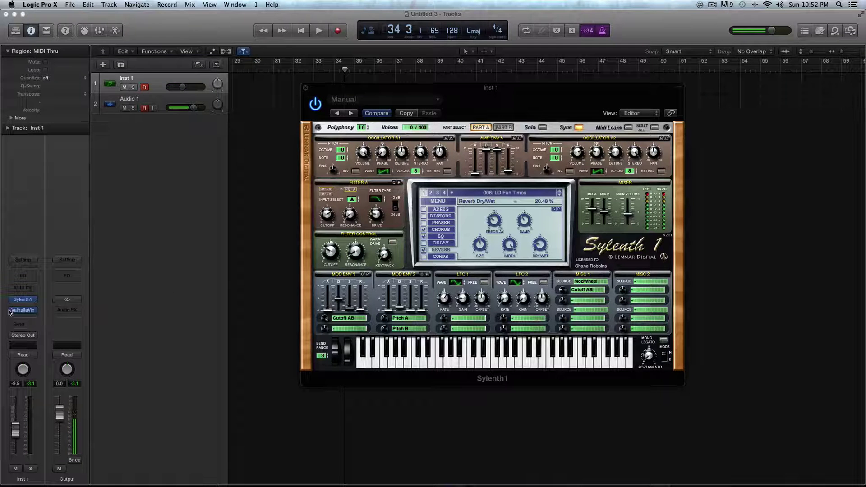
Step: Open the ValhallaVintageVerb window and arrange it beside the Sylenth1 window
click(17, 310)
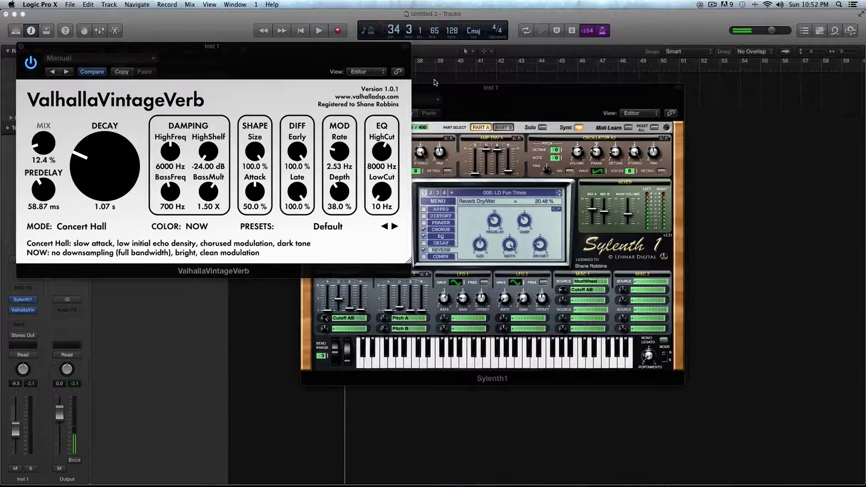
drag(434, 82, 568, 48)
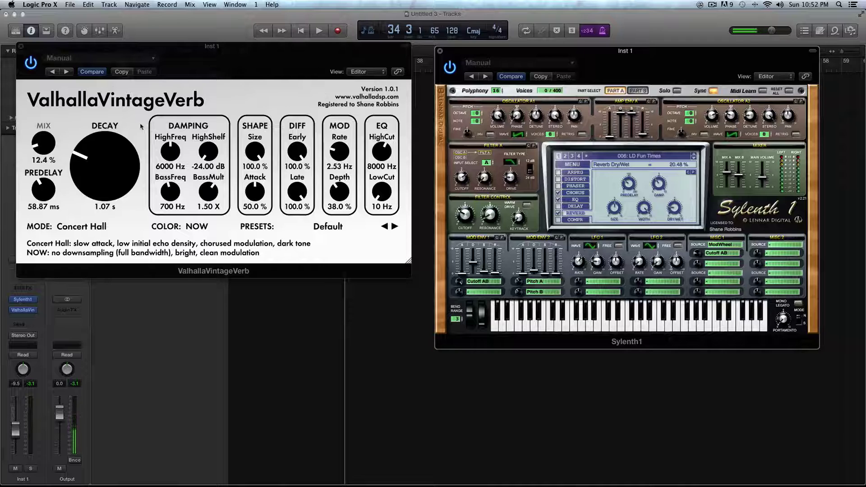
drag(83, 50, 100, 50)
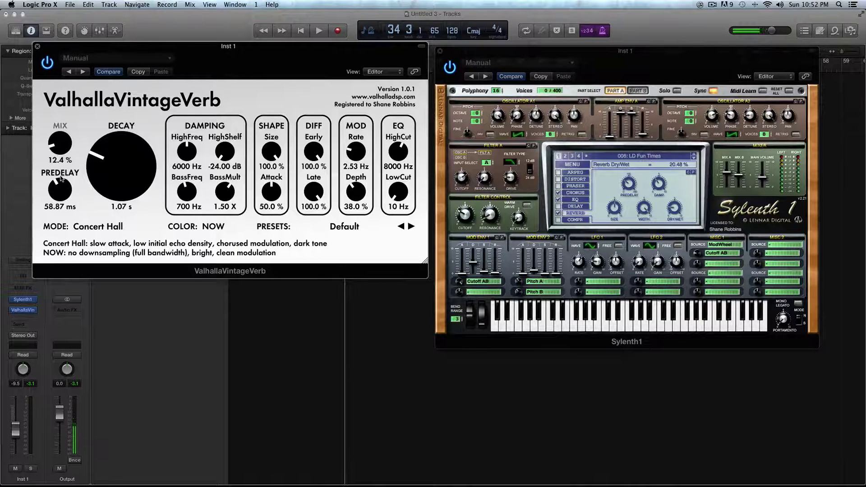
Step: Nudge Valhalla's pre-delay to about 161 ms, then enter 234 ms directly
mouse_move(62, 179)
drag(59, 202, 58, 204)
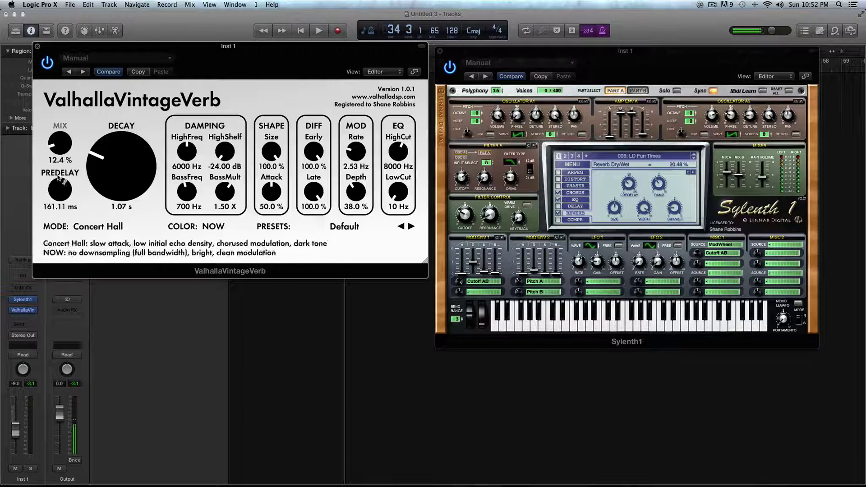
click(56, 206)
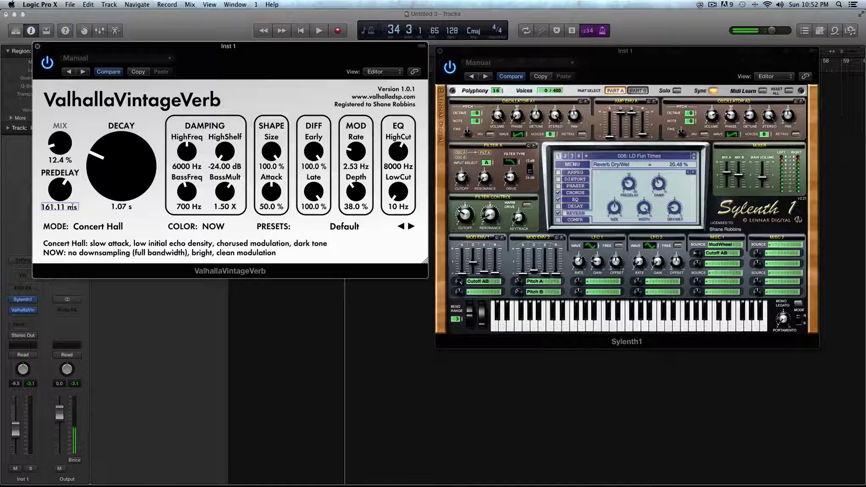
key(Return)
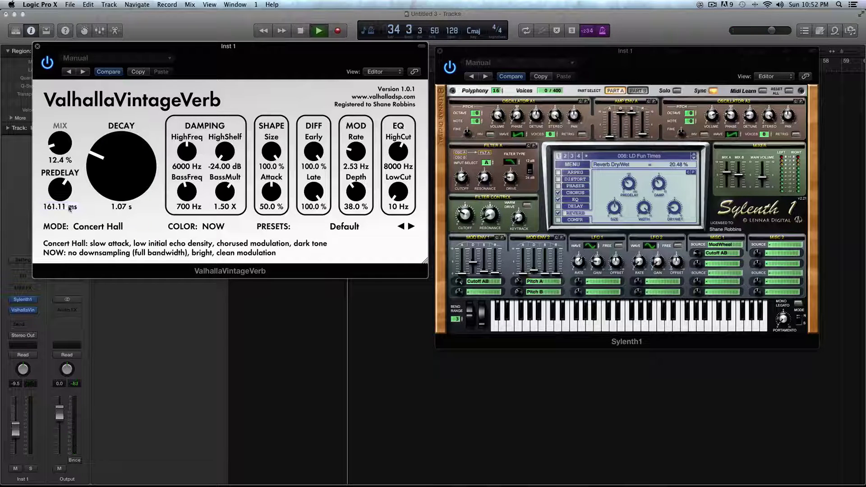
click(54, 206)
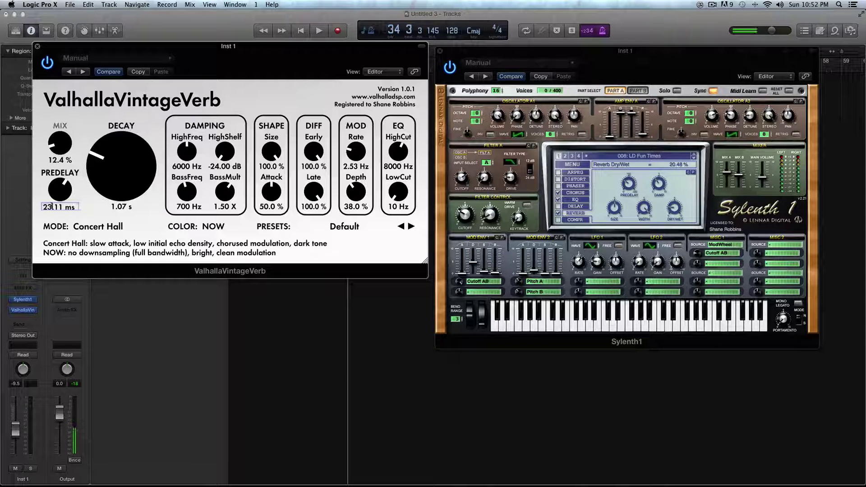
text(234)
key(Return)
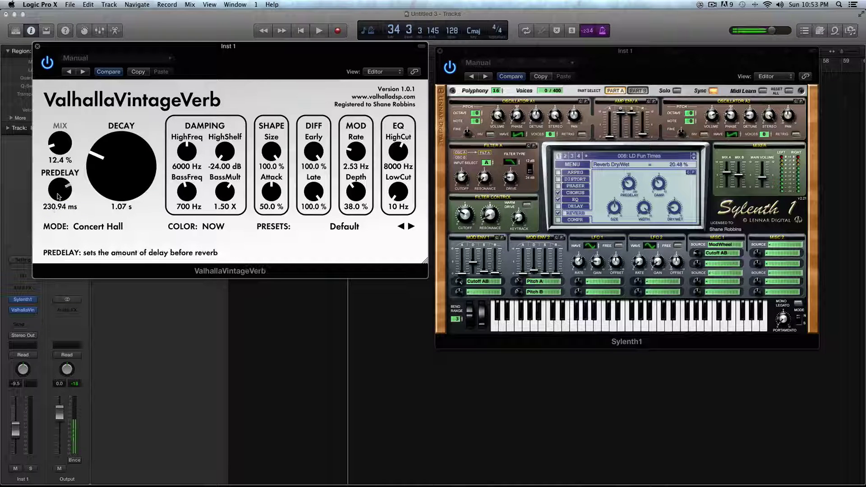
Step: Retype Valhalla's pre-delay value until it reads exactly 234.24 ms
scroll(58, 196, up, 2)
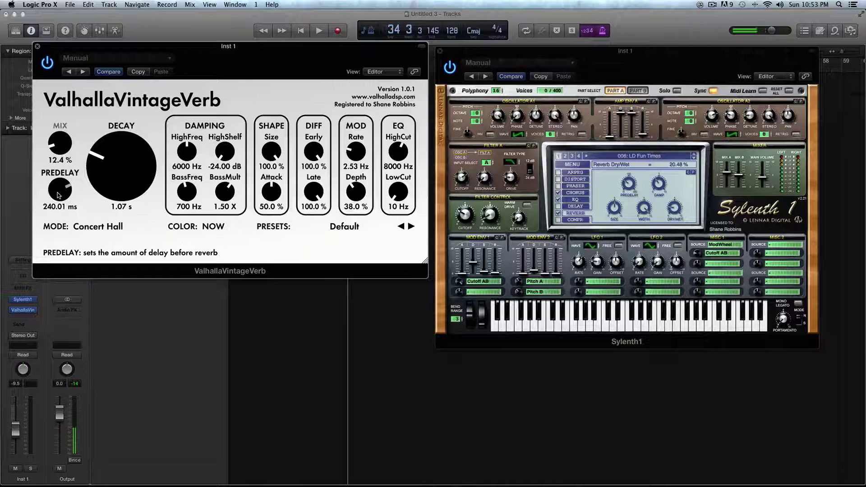
scroll(57, 196, down, 2)
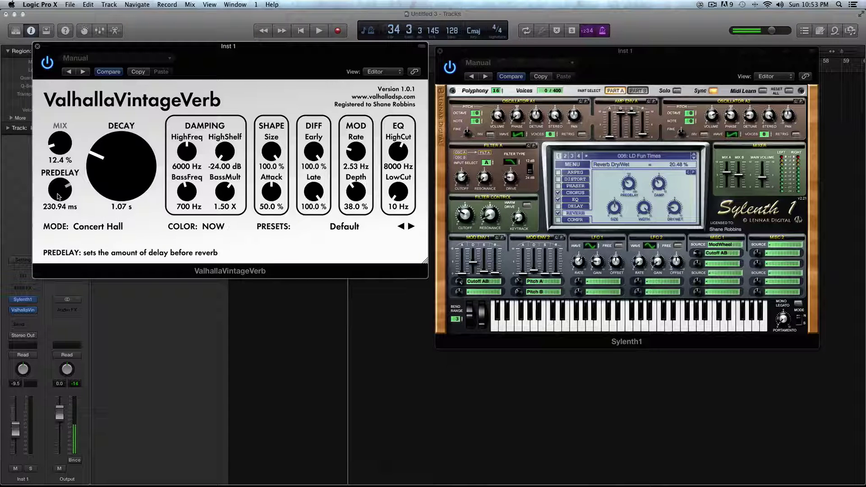
scroll(58, 196, up, 4)
click(58, 204)
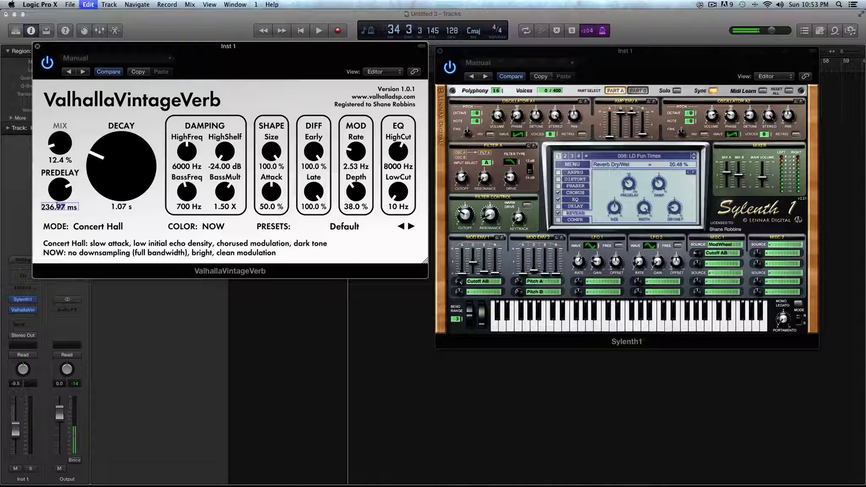
key(BackSpace)
key(BackSpace)
text(24)
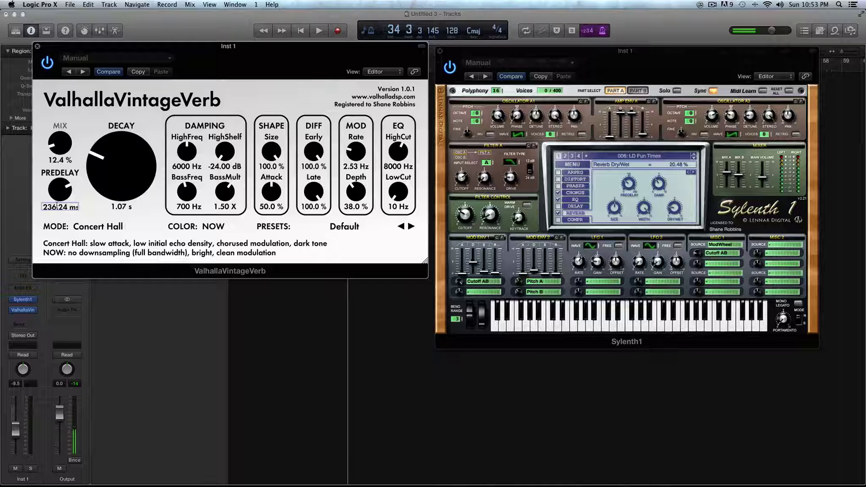
text(234)
key(Return)
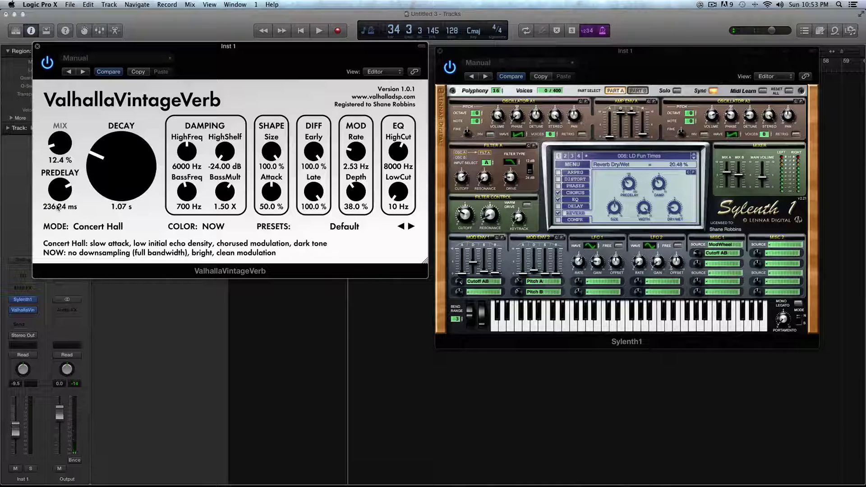
double_click(51, 208)
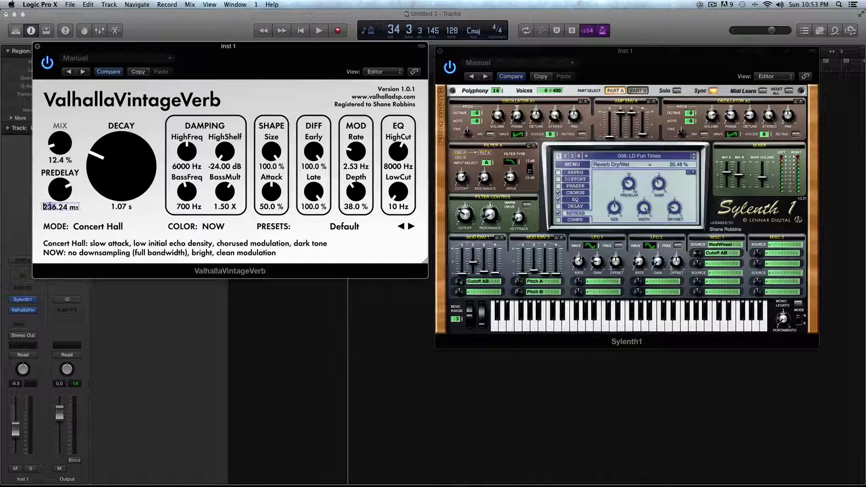
text(234.24)
key(Return)
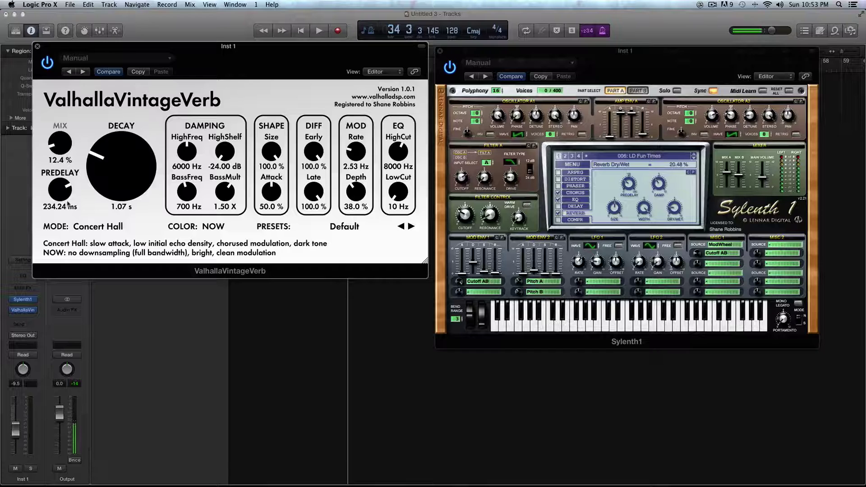
Step: Turn Valhalla's Decay down to 0.49 s and Mix to 10.8%, then start playback
mouse_move(60, 152)
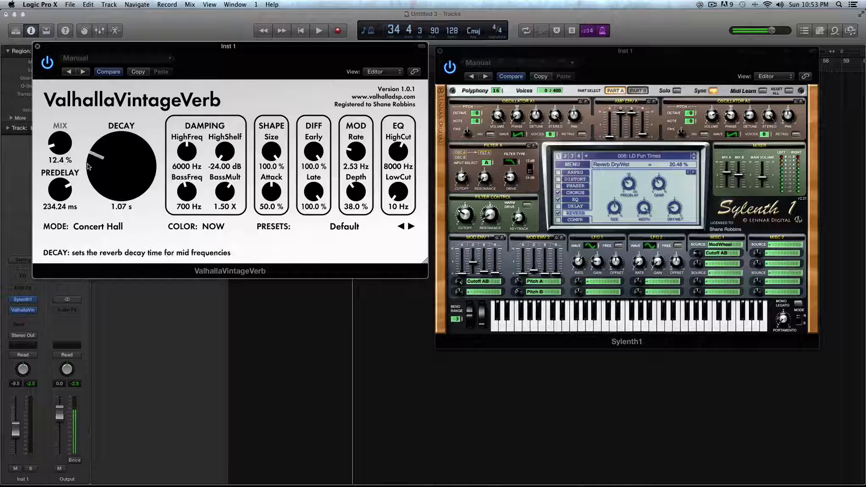
drag(90, 156, 89, 172)
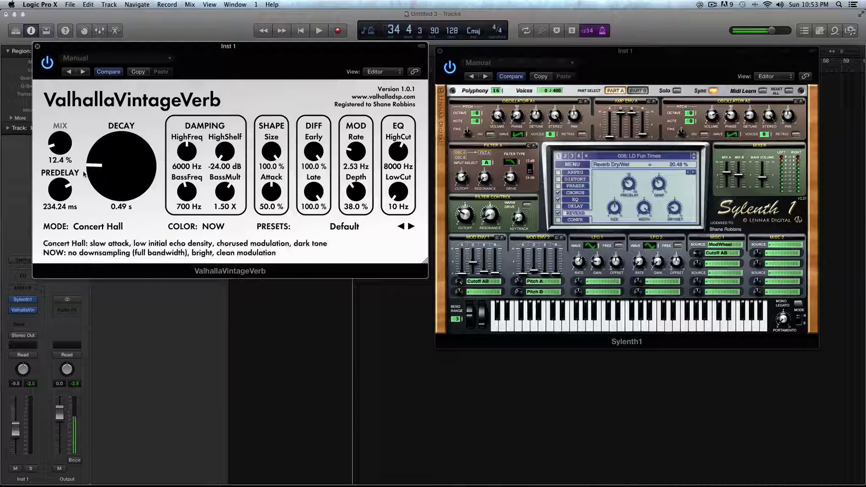
drag(62, 139, 62, 142)
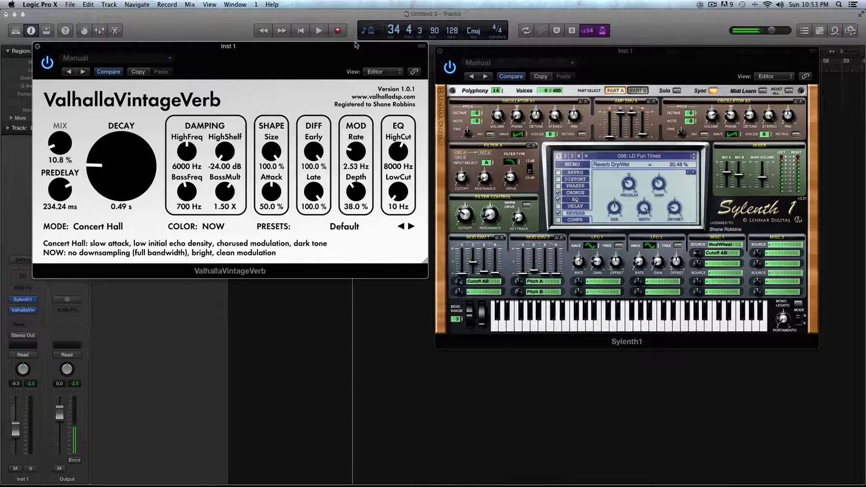
drag(355, 47, 417, 160)
key(space)
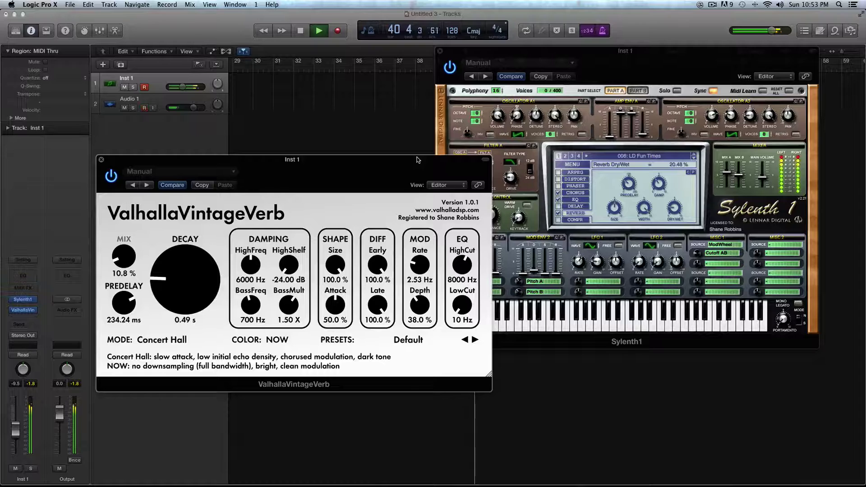
Step: Stop playback and compare Sylenth1's 58.10 ms reverb pre-delay with Valhalla's 234.24 ms
key(space)
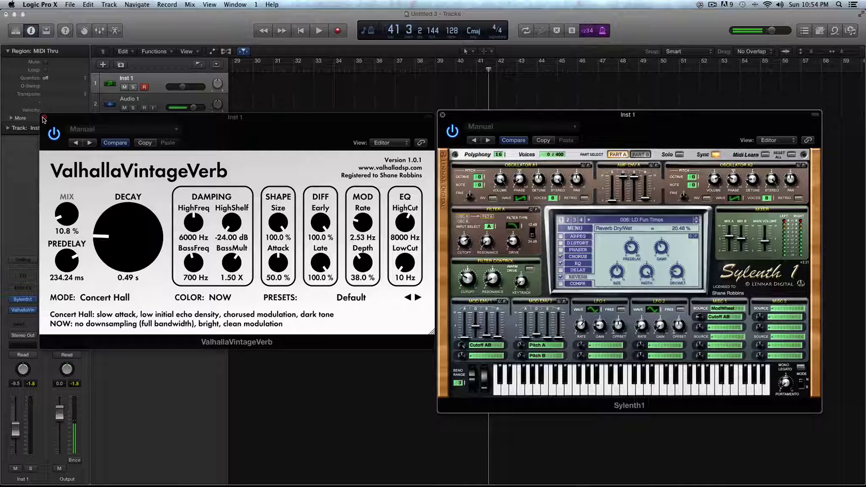
click(631, 249)
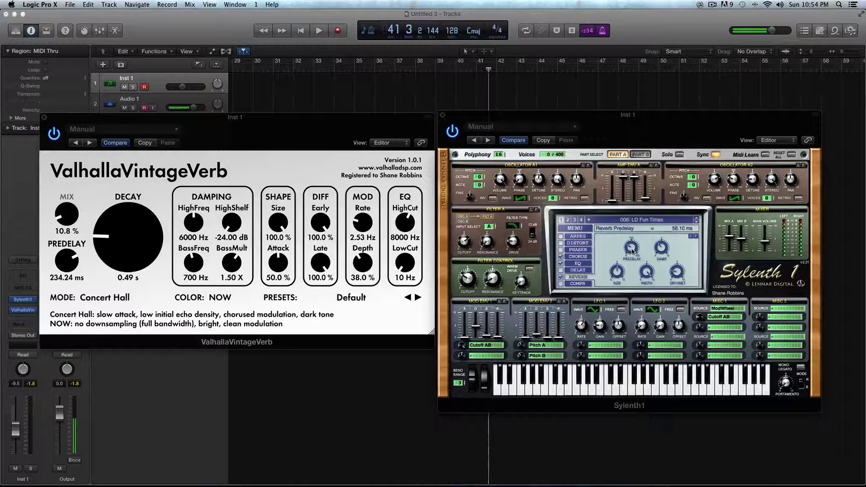
click(238, 240)
click(53, 240)
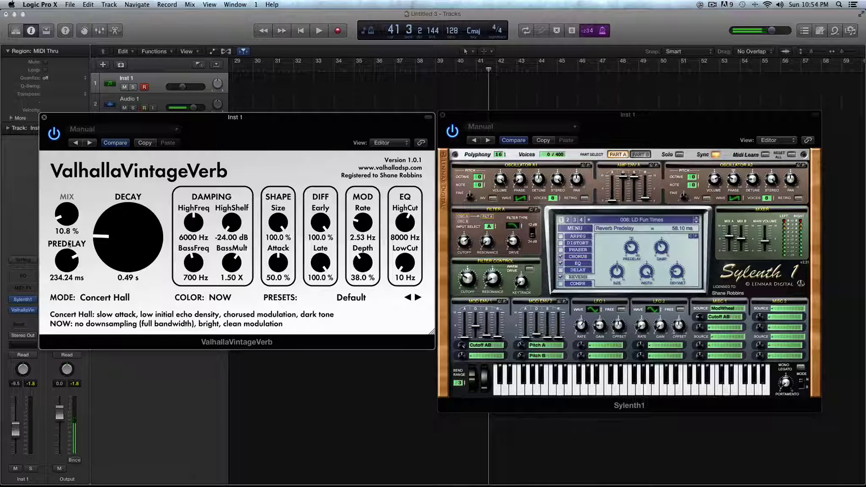
mouse_move(68, 255)
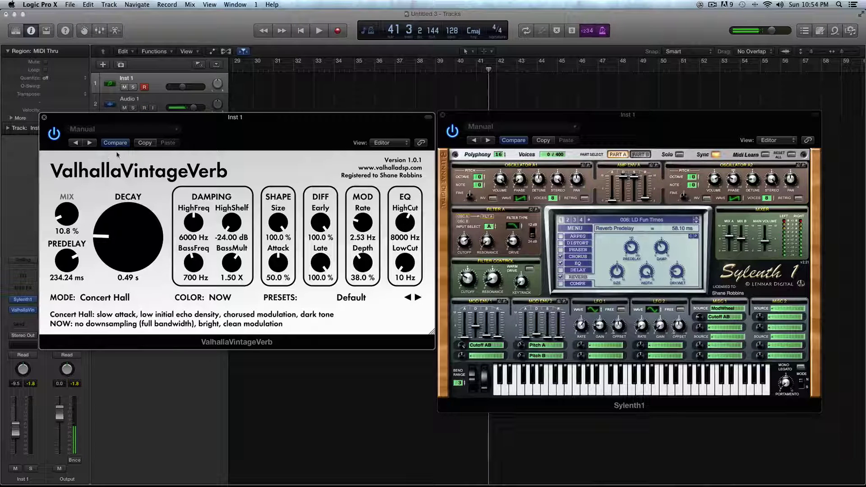
Step: Close ValhallaVintageVerb and centre the Sylenth1 window, its reverb pre-delay showing 58.10 ms
click(44, 119)
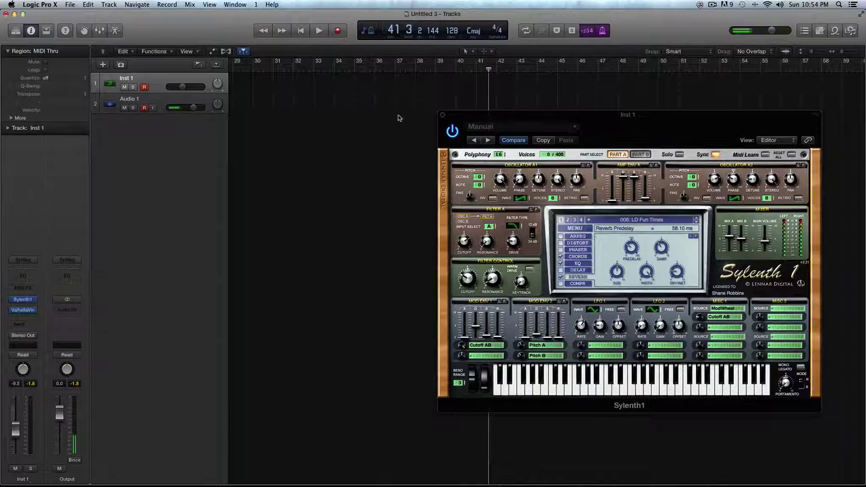
drag(456, 115, 269, 110)
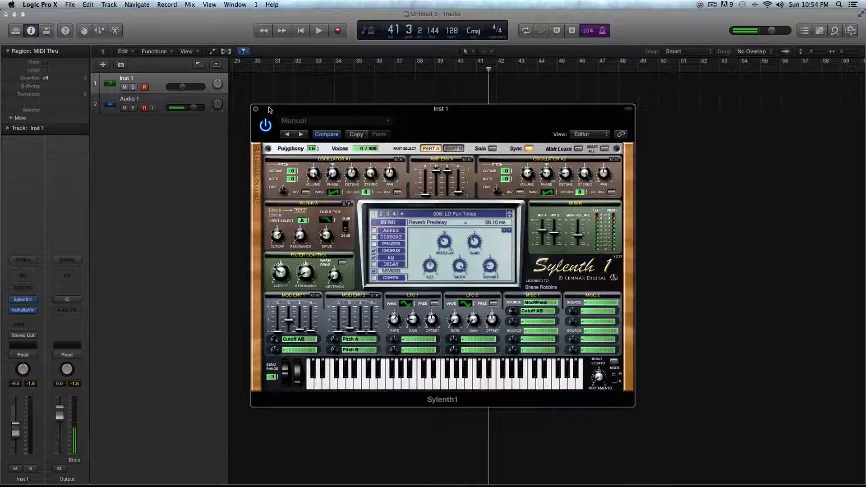